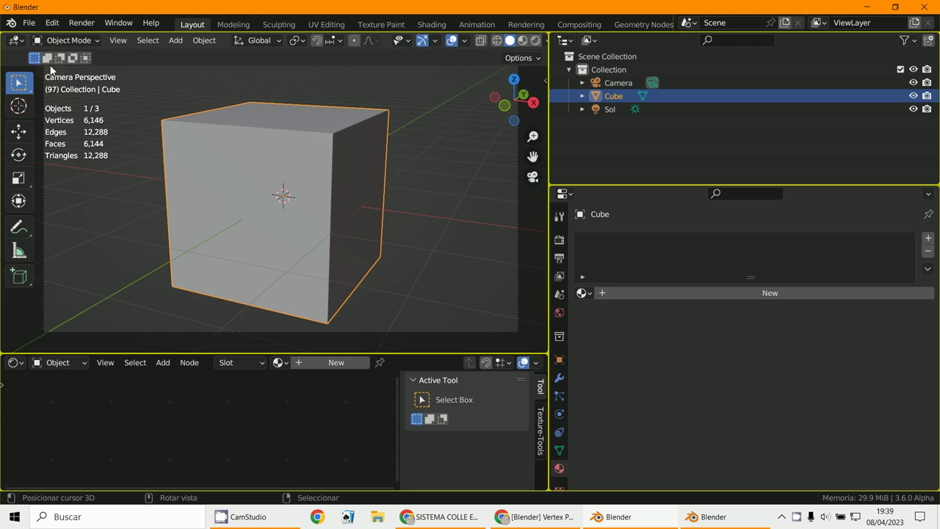
Step: Switch the cube to Vertex Paint mode, set the brush colour to bright green and paint its right-hand side face
left_click(67, 39)
left_click(46, 94)
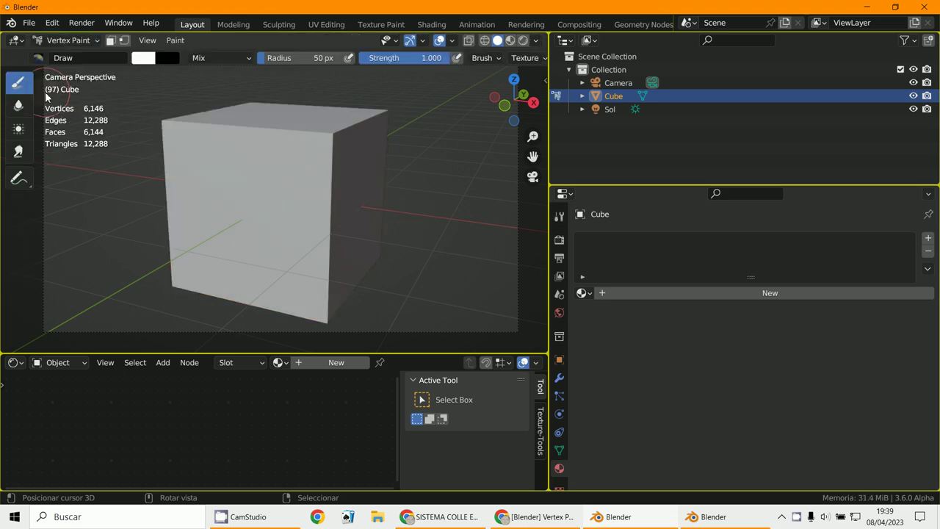
left_click(143, 57)
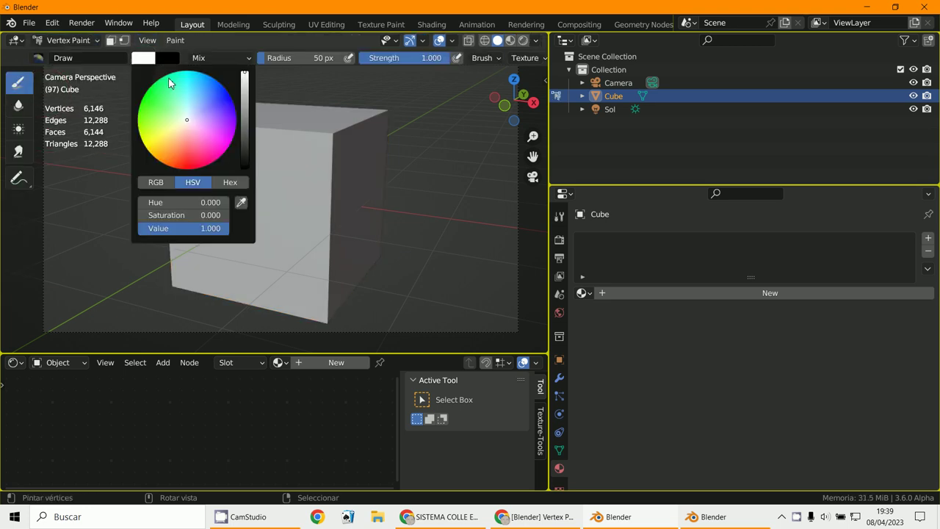
left_click(170, 107)
middle_click_drag(381, 221, 431, 195)
mouse_move(408, 161)
left_mouse_down()
mouse_move(402, 210)
mouse_move(392, 269)
mouse_move(398, 162)
mouse_move(450, 158)
mouse_move(438, 252)
mouse_move(375, 269)
mouse_move(439, 234)
mouse_move(439, 167)
mouse_move(421, 219)
mouse_move(426, 187)
mouse_move(418, 192)
mouse_move(418, 241)
mouse_move(441, 209)
left_mouse_up()
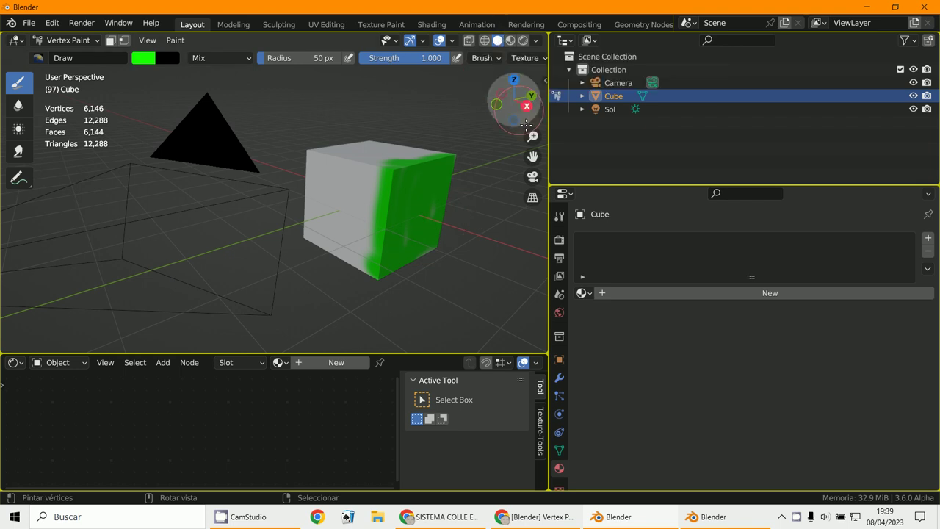
Step: Widen the 3D viewport and compare the painted cube in rendered, solid and material preview shading, ending in solid
left_click_drag(550, 147, 676, 137)
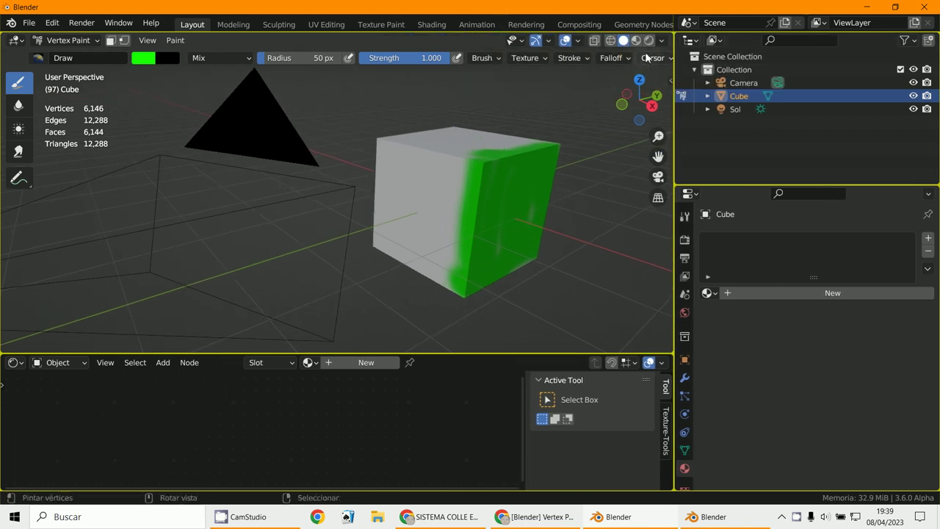
key("z")
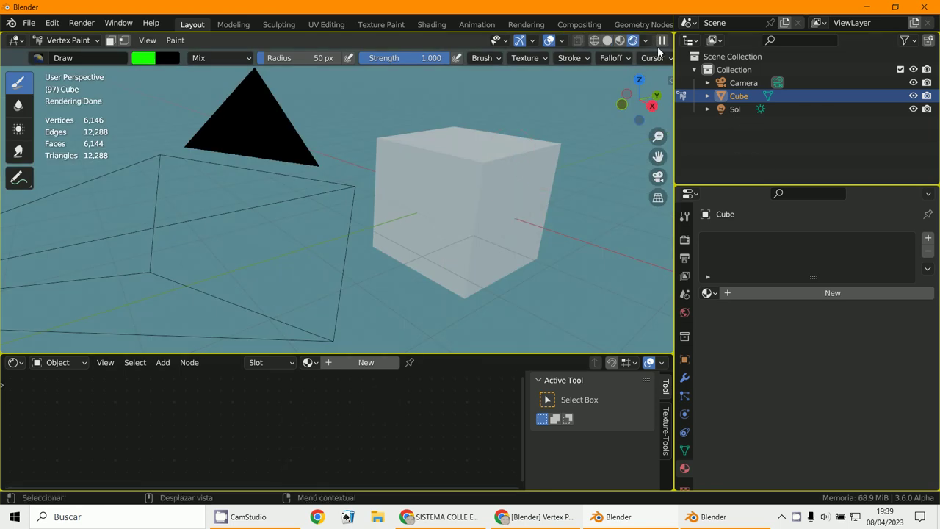
left_click(607, 40)
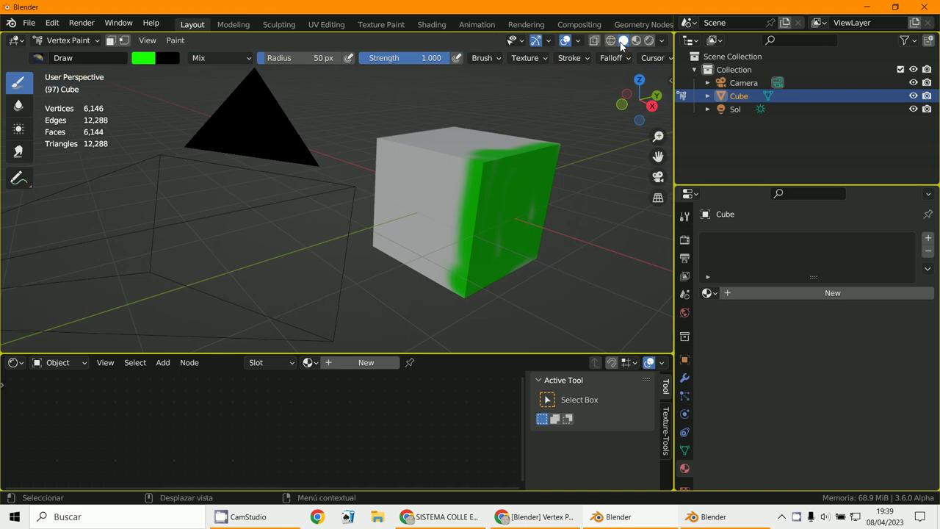
left_click(636, 41)
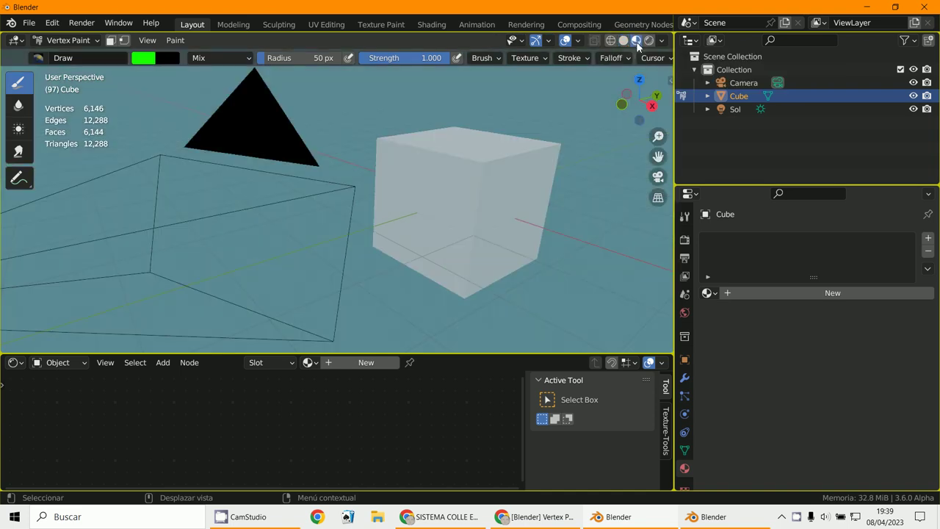
left_click(622, 40)
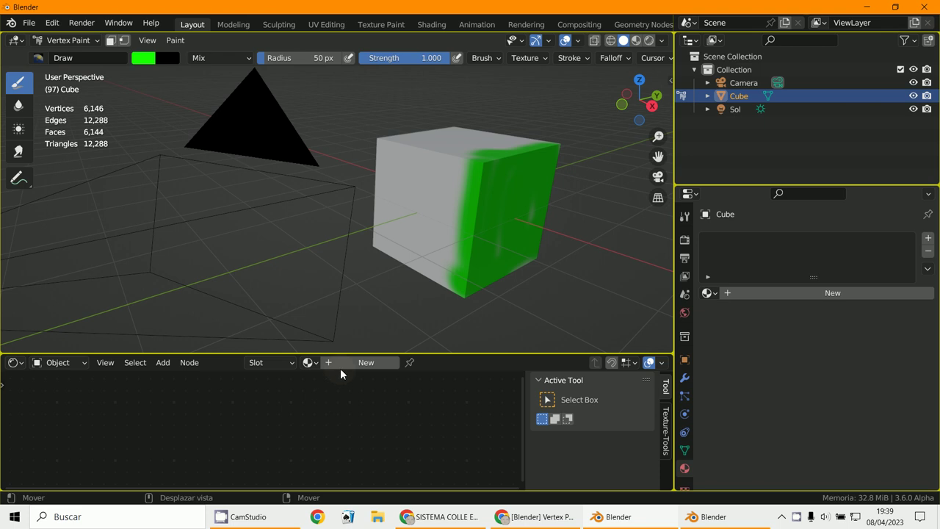
Step: Enlarge the shader node editor and create a new material for the cube
left_click_drag(422, 353, 437, 249)
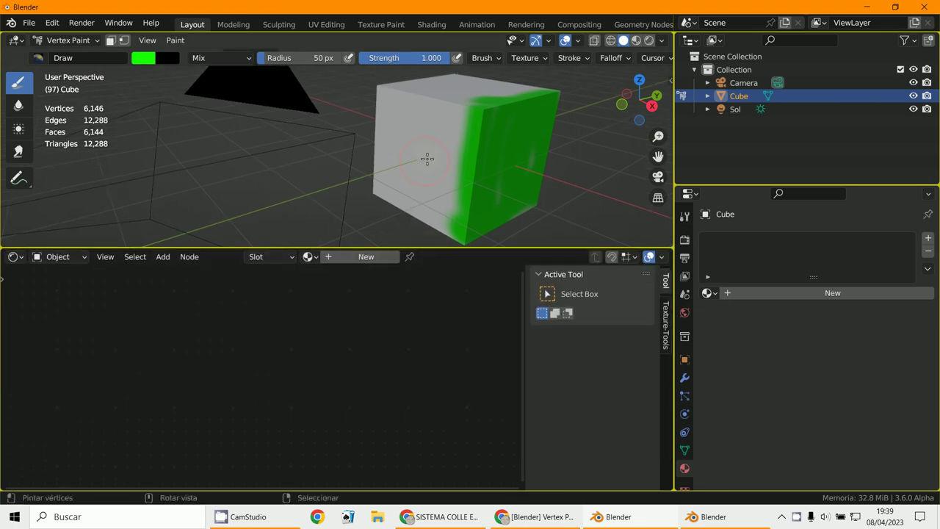
left_click(363, 258)
scroll(286, 370, "up", 2)
middle_click_drag(307, 403, 406, 357)
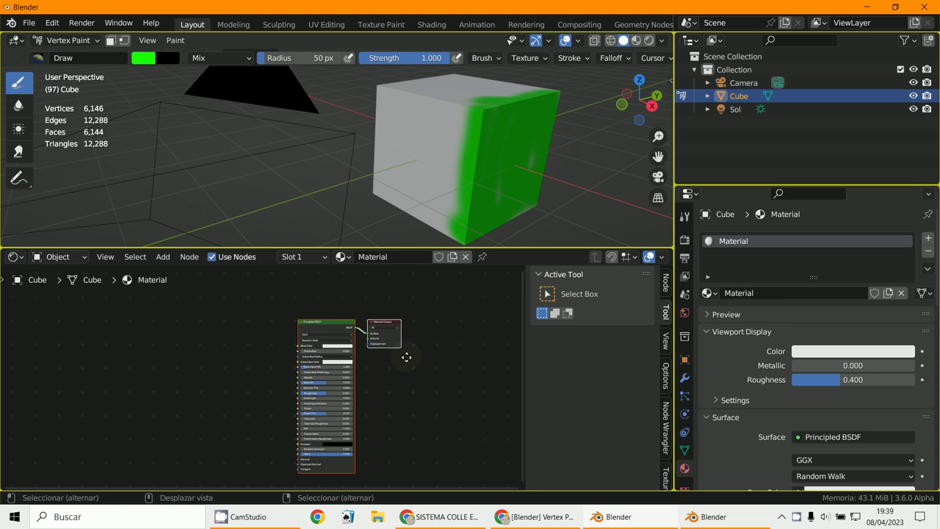
Step: Add a Color Attribute node and link its Color output to the Base Color of the Principled BSDF
left_click(162, 256)
mouse_move(175, 292)
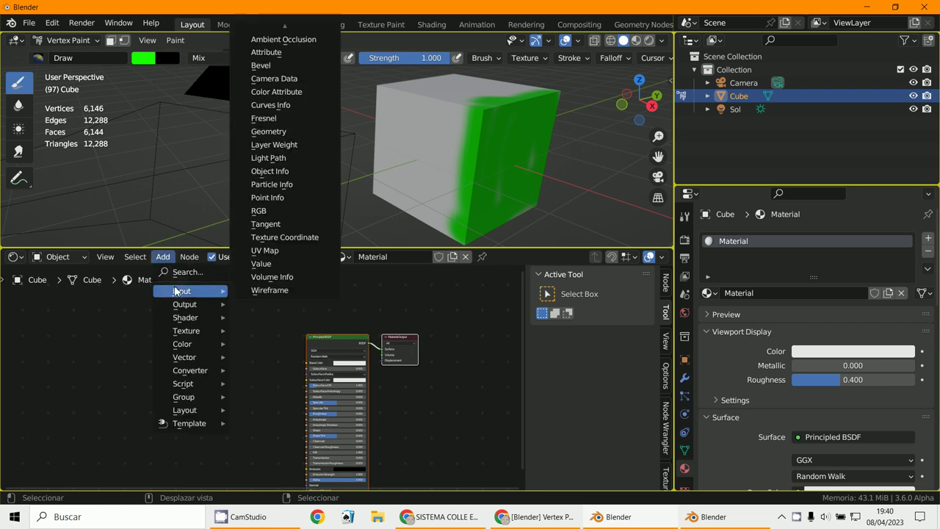
left_click(292, 92)
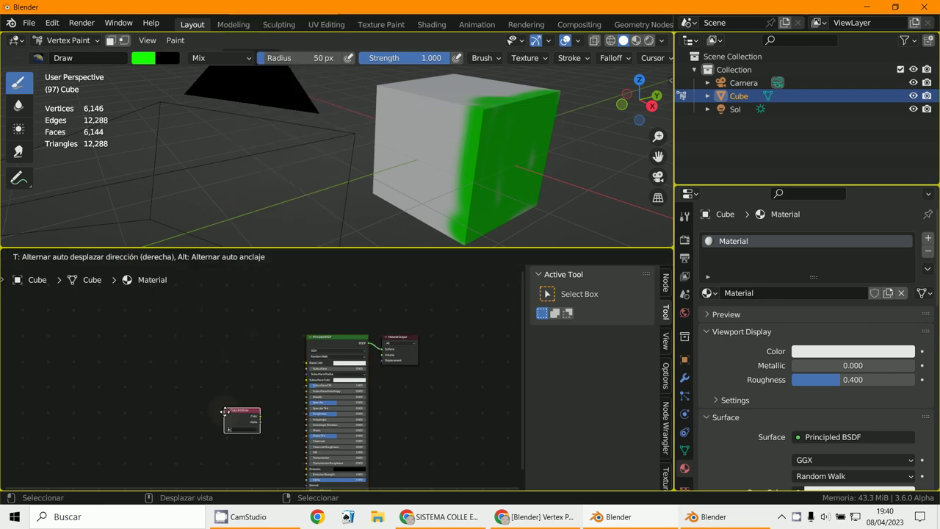
left_click(206, 350)
scroll(206, 350, "up", 1)
scroll(206, 350, "up", 2)
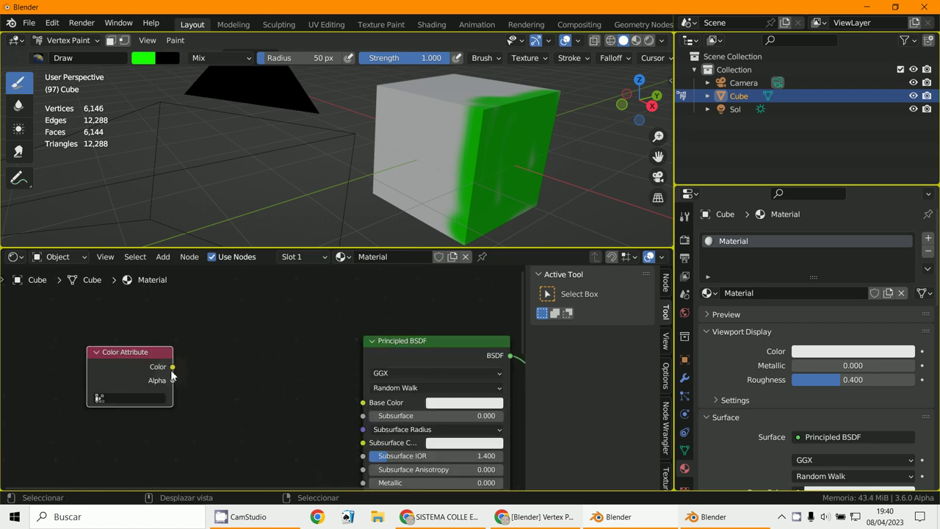
left_click_drag(172, 367, 362, 402)
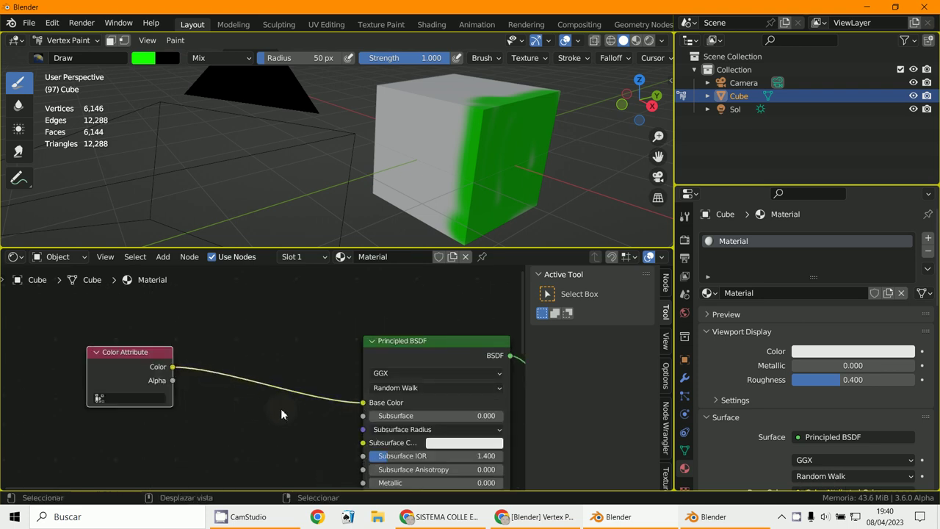
Step: Rename the cube's existing color attribute to 111 in the mesh data properties
left_click(101, 399)
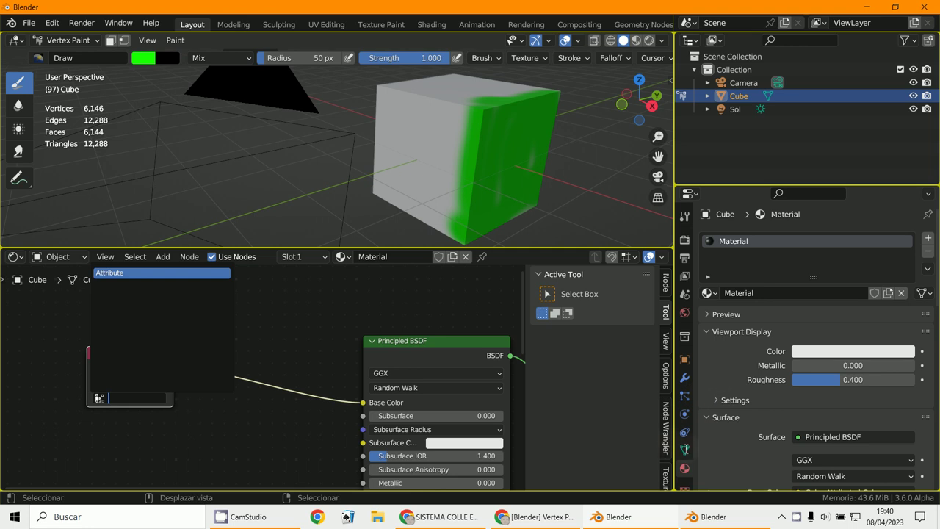
left_click(685, 450)
left_click_drag(704, 260, 711, 378)
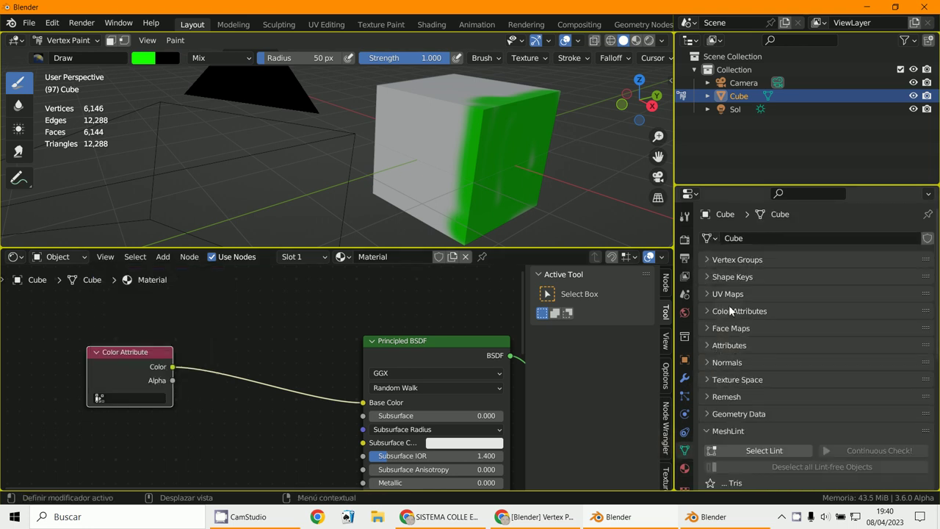
left_click(706, 311)
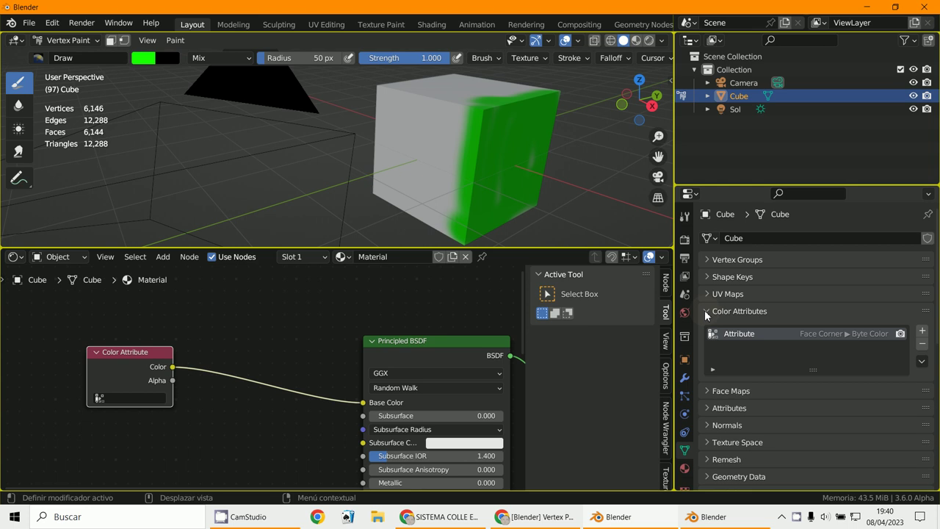
left_click(707, 407)
left_click(708, 406)
type("111")
key("Return")
Step: Add a second color attribute named 222 with the Vertex domain, the Color data type and black as its colour
left_click(922, 331)
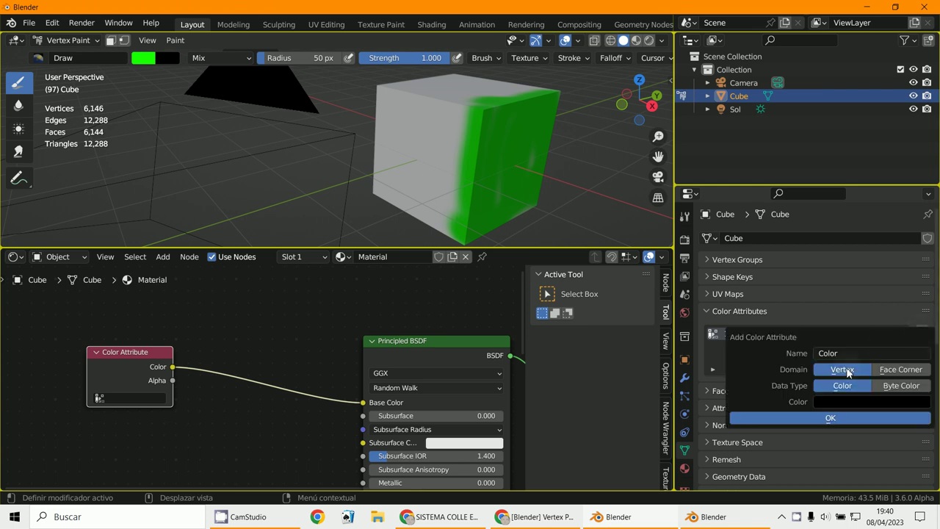
left_click(850, 357)
type("222")
left_click(830, 418)
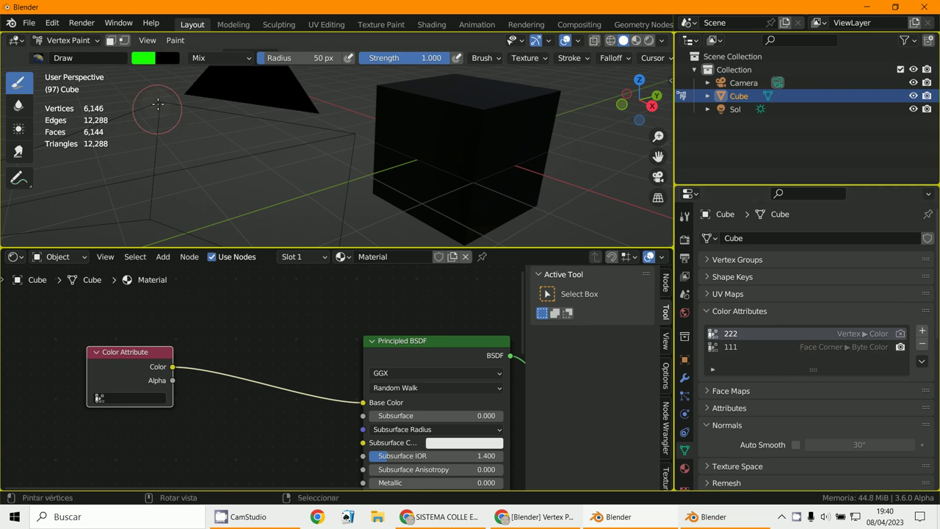
Step: Set the brush colour to red (hue 0.033) and paint the cube's left face and the adjoining top edge on attribute 222
left_click(146, 60)
left_click(189, 155)
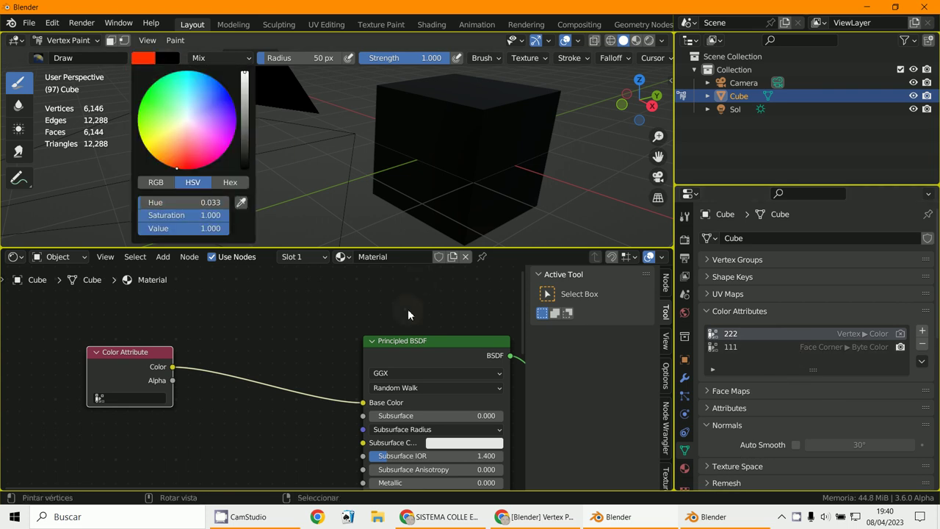
mouse_move(392, 88)
left_mouse_down()
mouse_move(371, 219)
mouse_move(387, 91)
mouse_move(393, 201)
mouse_move(423, 91)
mouse_move(406, 157)
mouse_move(399, 151)
mouse_move(404, 91)
mouse_move(394, 200)
mouse_move(439, 88)
mouse_move(414, 209)
mouse_move(438, 97)
mouse_move(384, 89)
mouse_move(417, 82)
mouse_move(388, 183)
mouse_move(396, 193)
mouse_move(436, 93)
mouse_move(411, 195)
mouse_move(442, 117)
left_mouse_up()
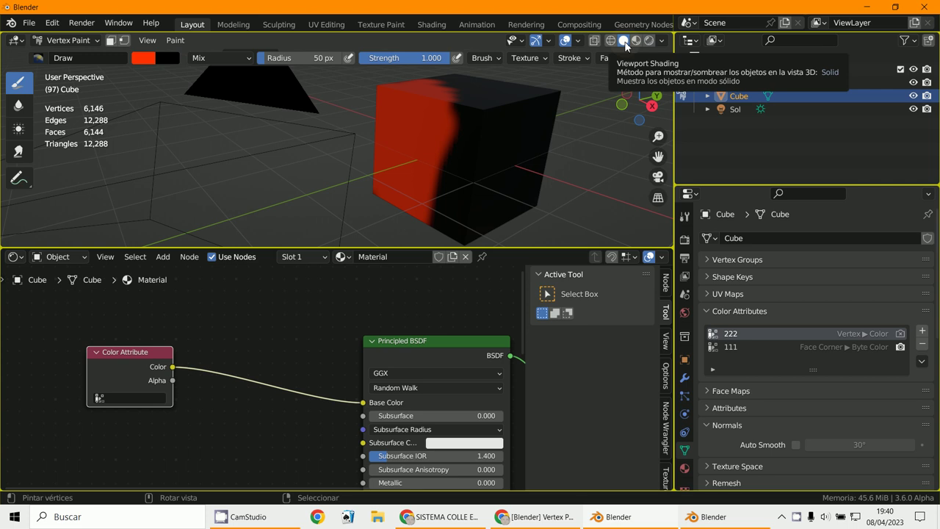
Step: Return the cube to Object Mode and display the viewport in rendered shading
left_click(71, 39)
left_click(72, 44)
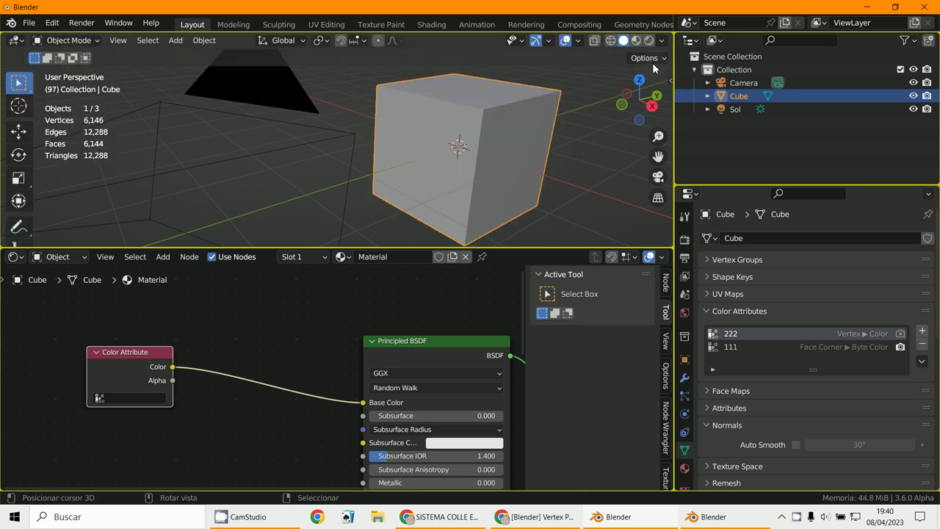
left_click(649, 39)
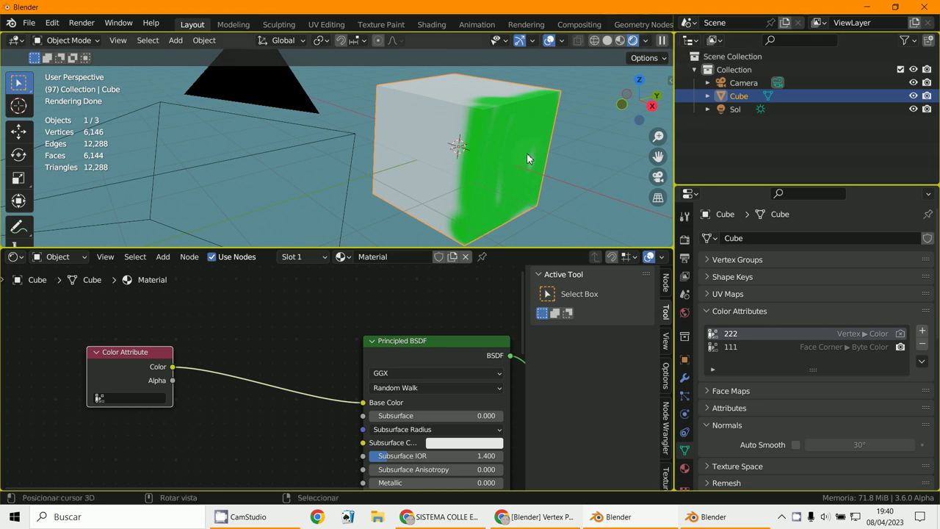
Step: Move the Color Attribute node closer to the Principled BSDF and set its attribute to 222
left_click_drag(138, 355, 193, 360)
left_click(152, 399)
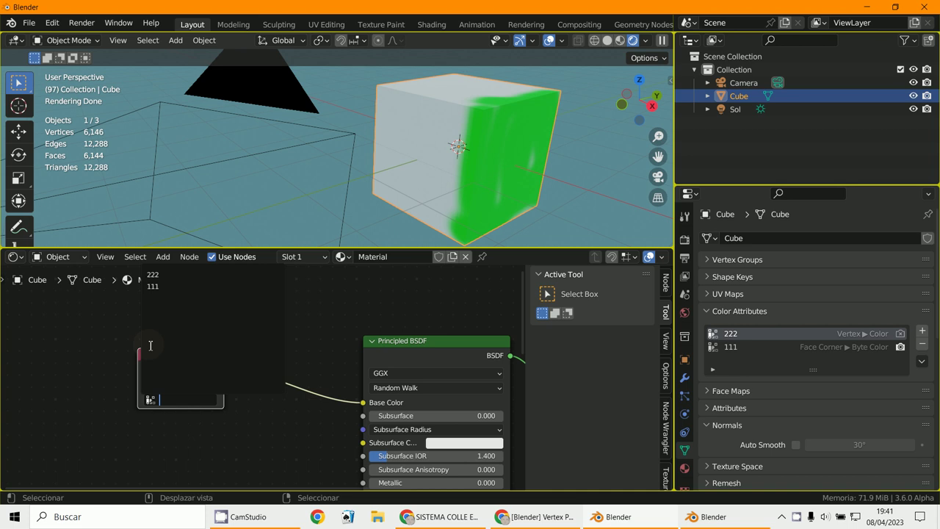
left_click(167, 275)
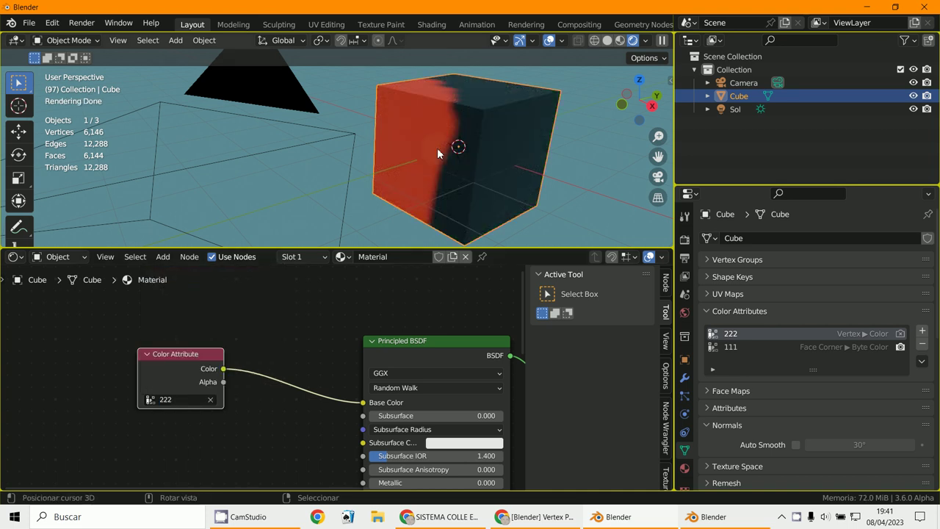
Step: Set the Color Attribute node's attribute to 111 and fit all nodes in the editor
left_click(163, 403)
left_click(167, 288)
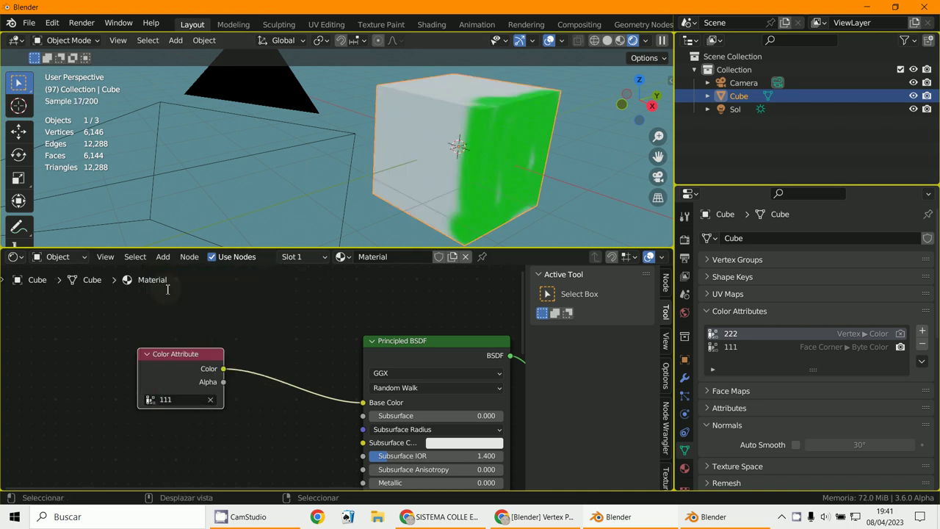
key("Home")
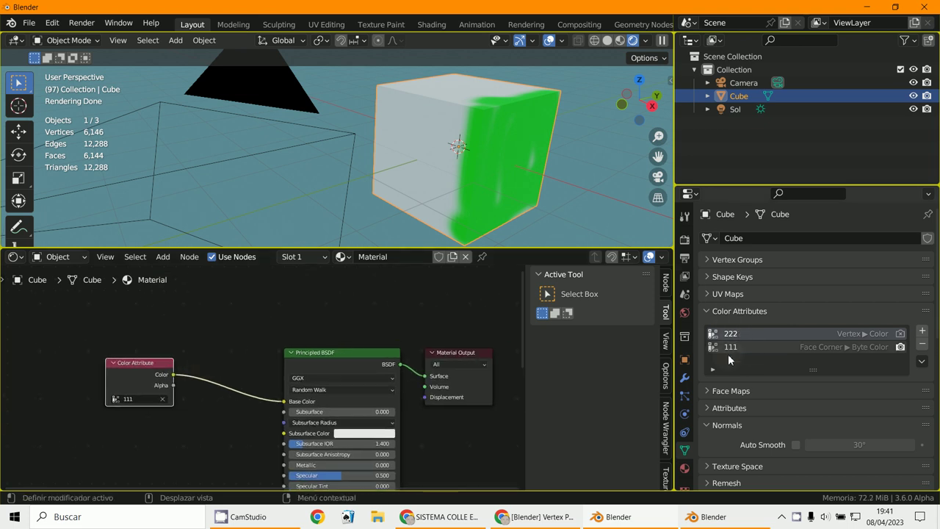
Step: Enlarge the 3D viewport by reducing the height of the shader node editor
middle_click_drag(492, 200, 524, 173)
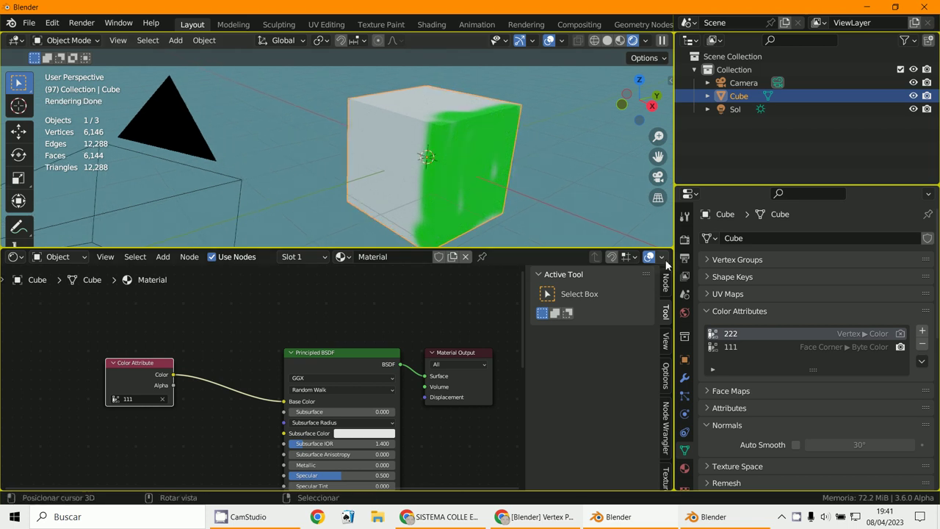
left_click_drag(589, 247, 590, 348)
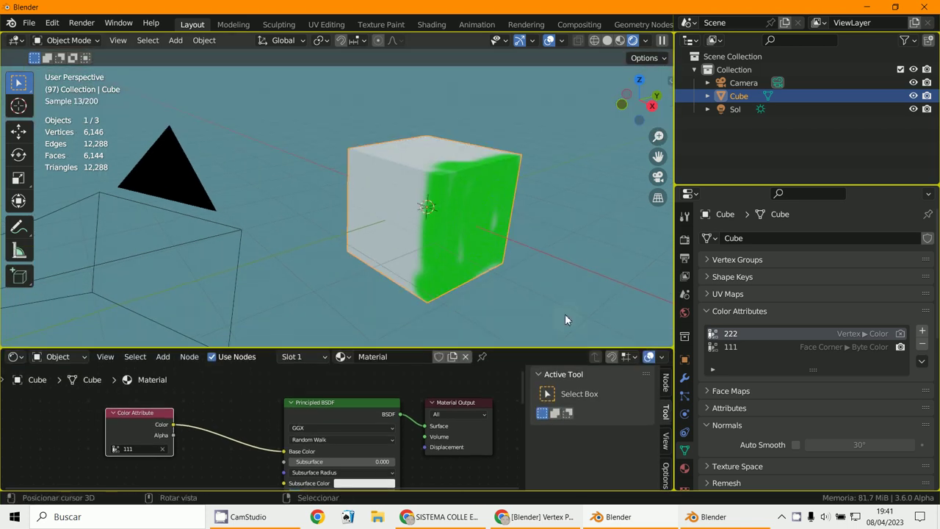
middle_click_drag(565, 313, 545, 302)
scroll(760, 376, "down", 3)
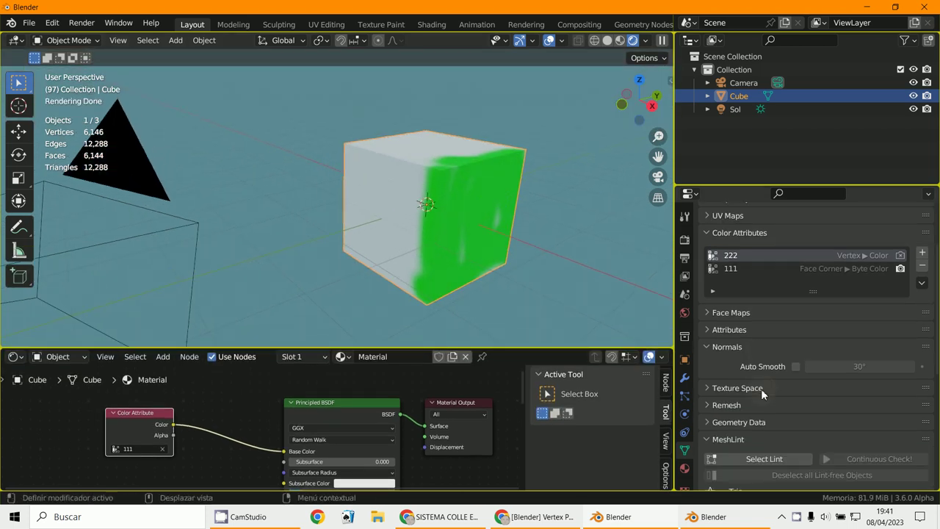
scroll(760, 388, "down", 2)
scroll(759, 390, "up", 2)
middle_click_drag(507, 172, 524, 163)
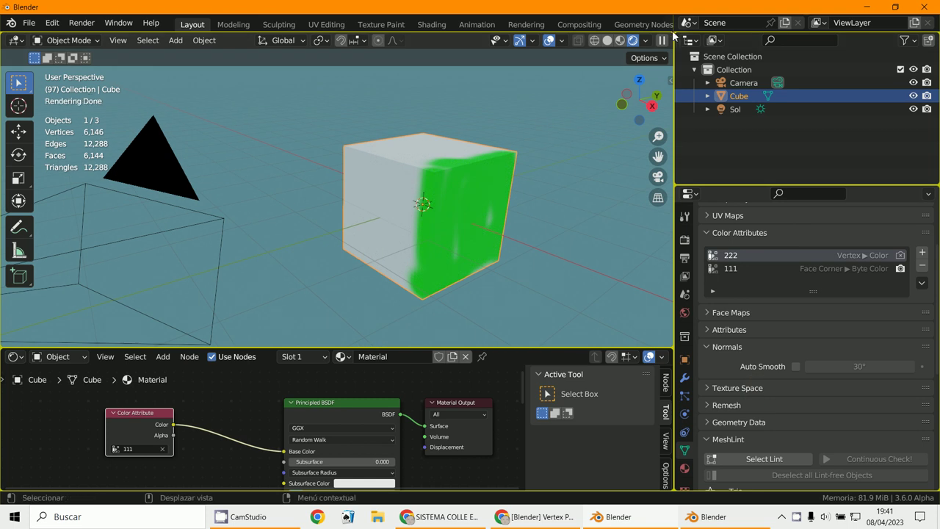
Step: Switch the viewport display of the cube back to solid shading
left_click(611, 41)
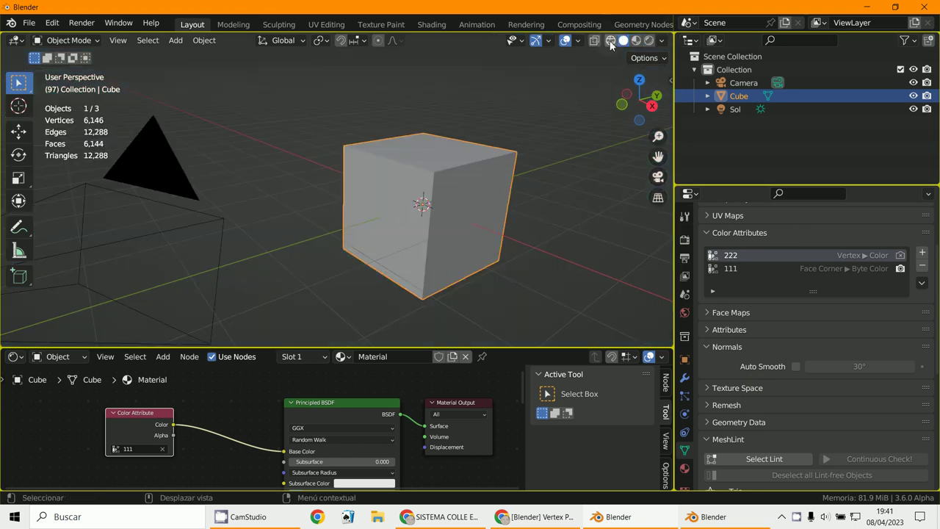
left_click(611, 41)
left_click(623, 42)
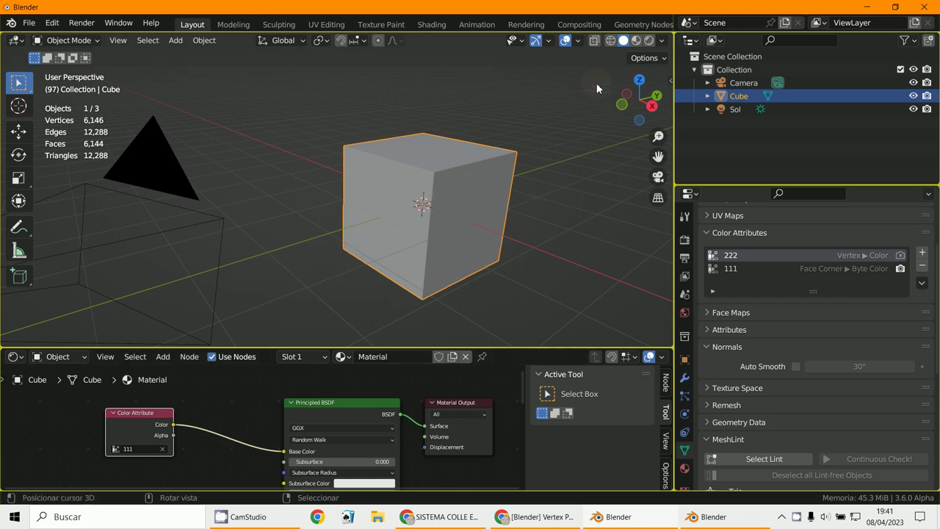
Step: Alternate between color attributes 111 and 222 in the mesh data, leaving 111 active
left_click(731, 269)
left_click(733, 256)
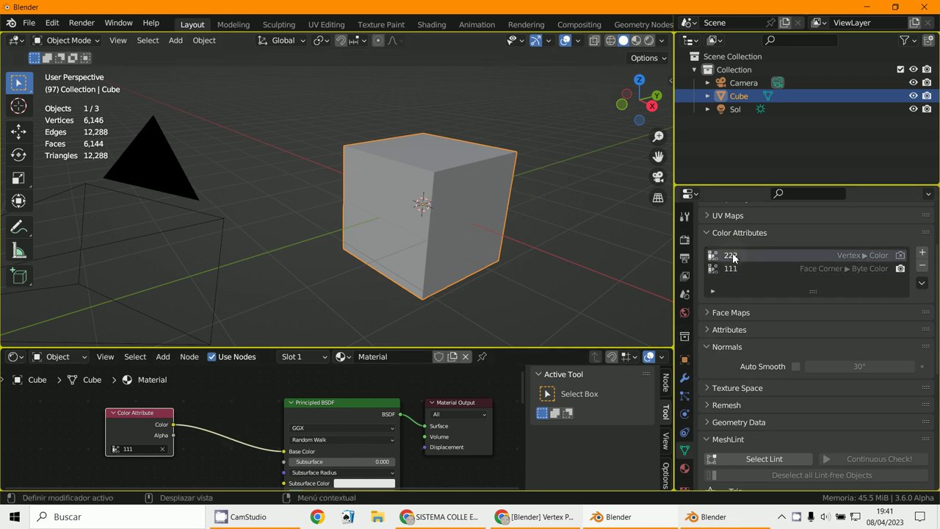
left_click(731, 269)
middle_click_drag(256, 243, 410, 281)
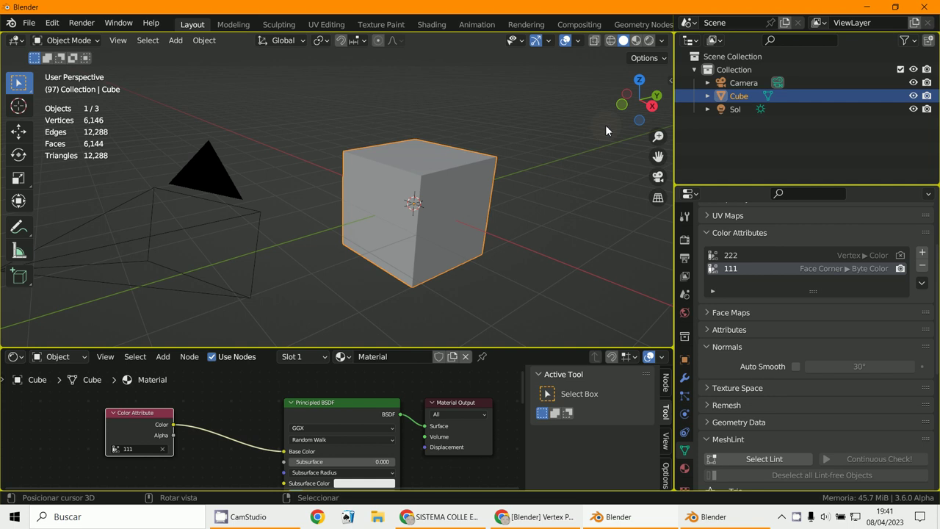
Step: Show the cube in material preview shading and set the Color Attribute node's attribute to 222
scroll(291, 434, "down", 2)
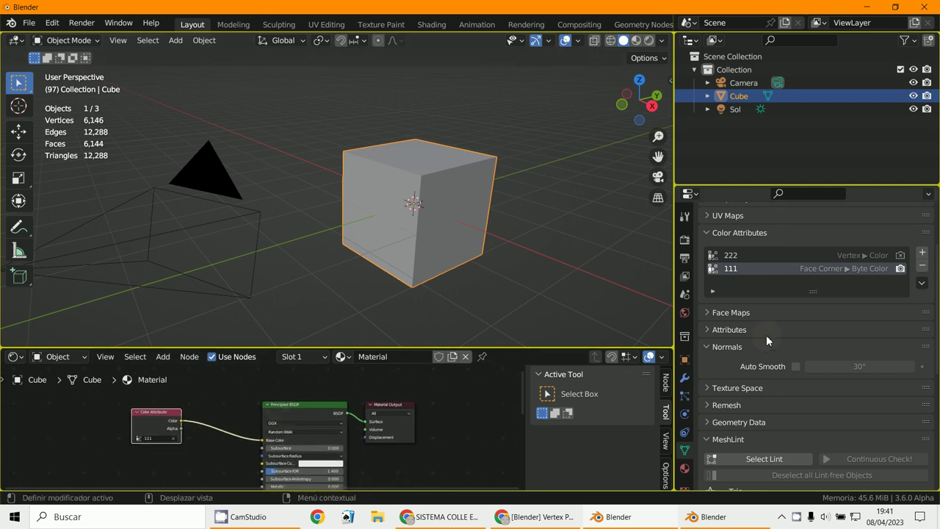
left_click(636, 40)
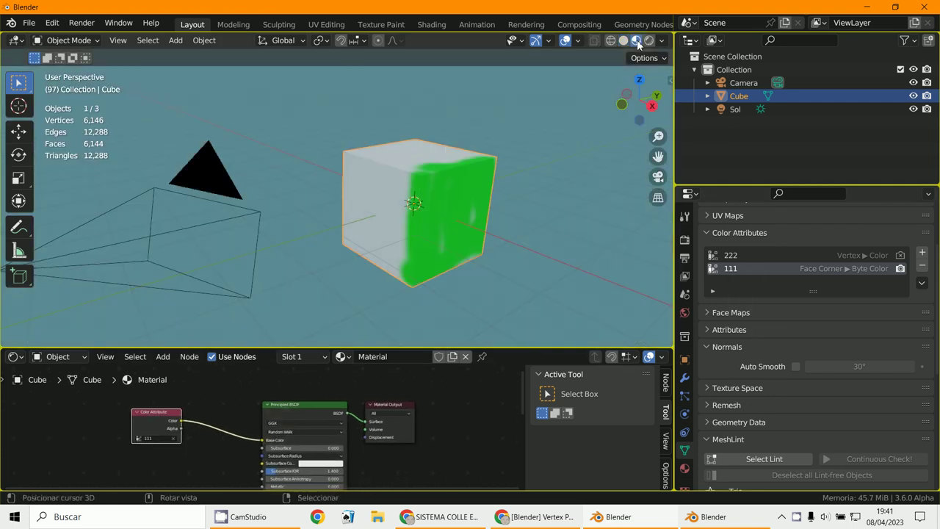
left_click(137, 439)
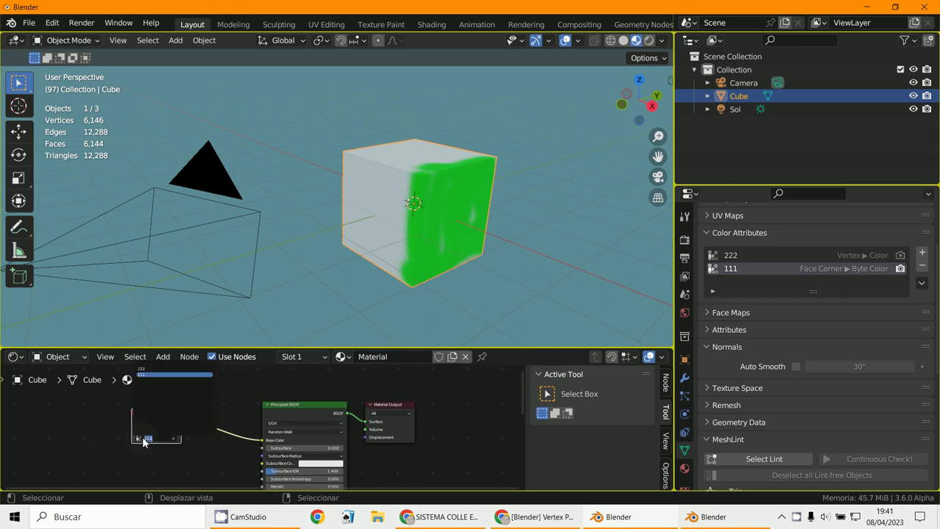
left_click(153, 371)
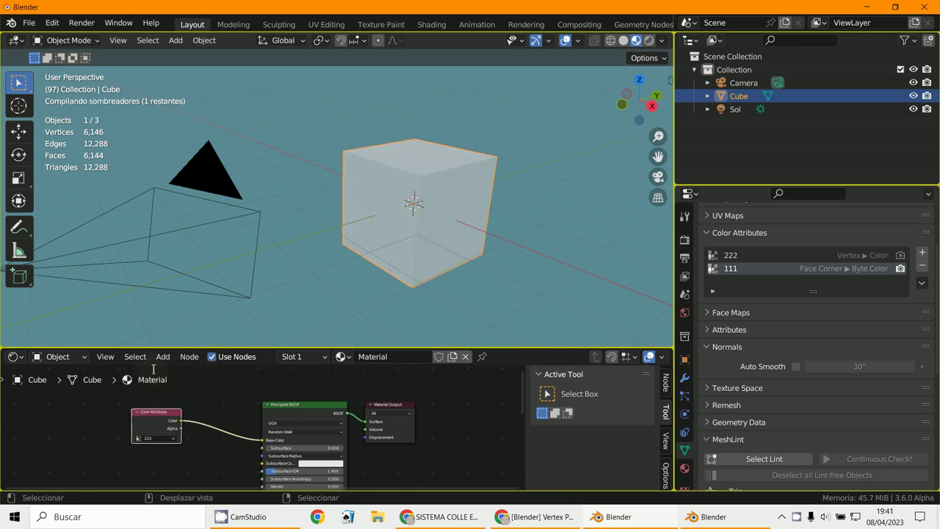
Step: Inspect the cube and the viewport shading options in rendered display, and return to solid shading
left_click(650, 40)
left_click(649, 40)
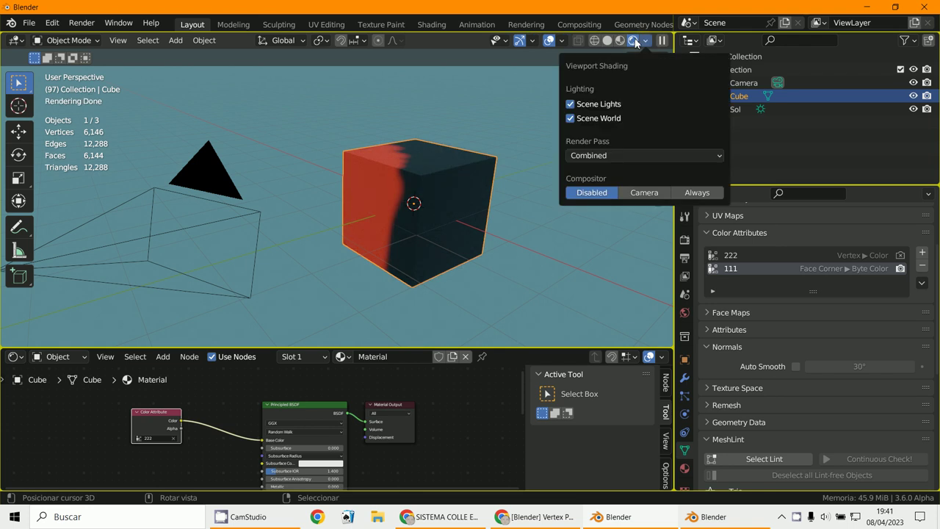
left_click(621, 40)
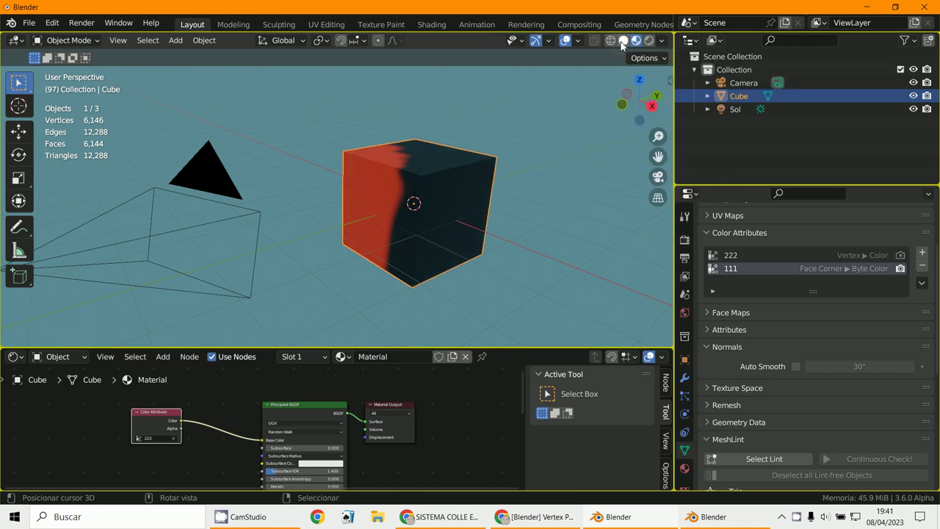
left_click(657, 42)
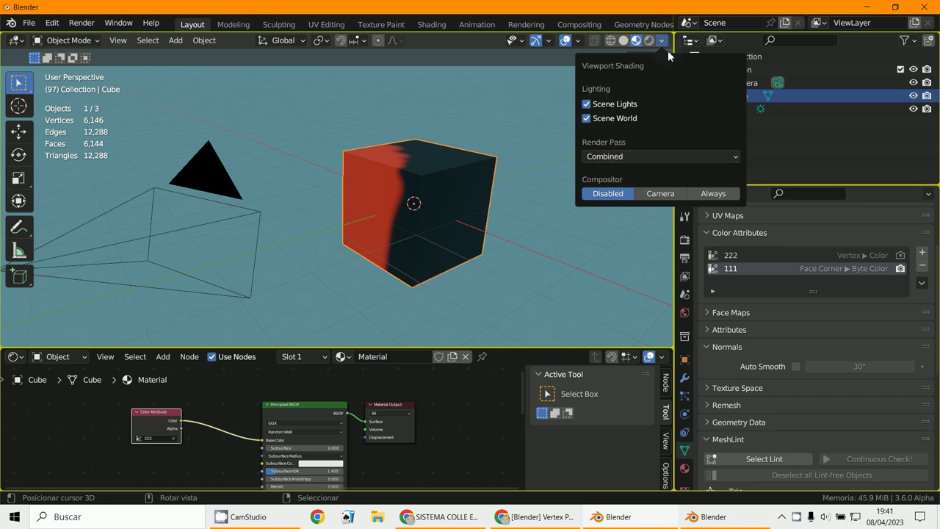
left_click(649, 42)
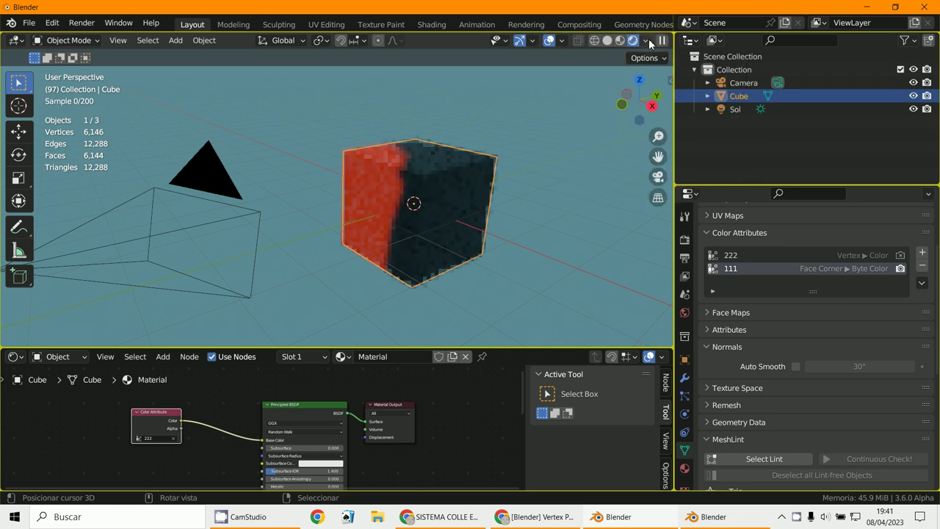
left_click(648, 40)
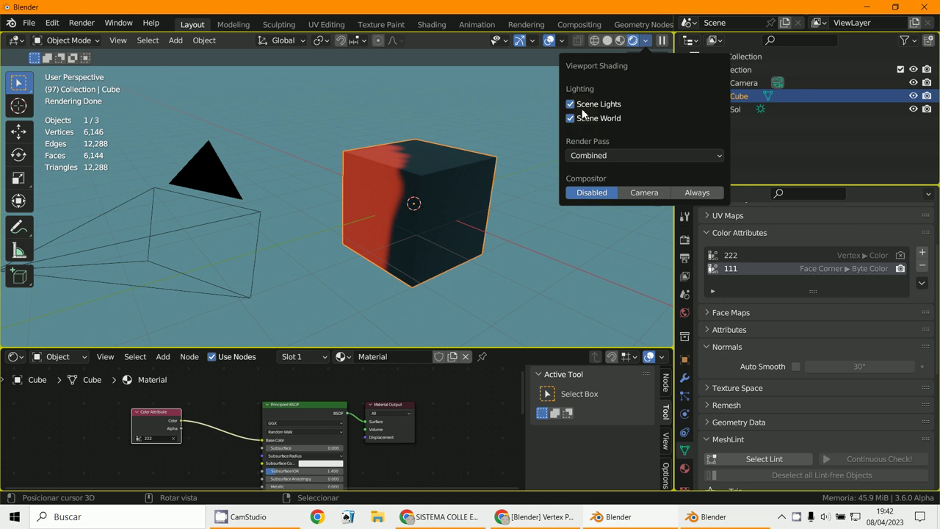
left_click(607, 41)
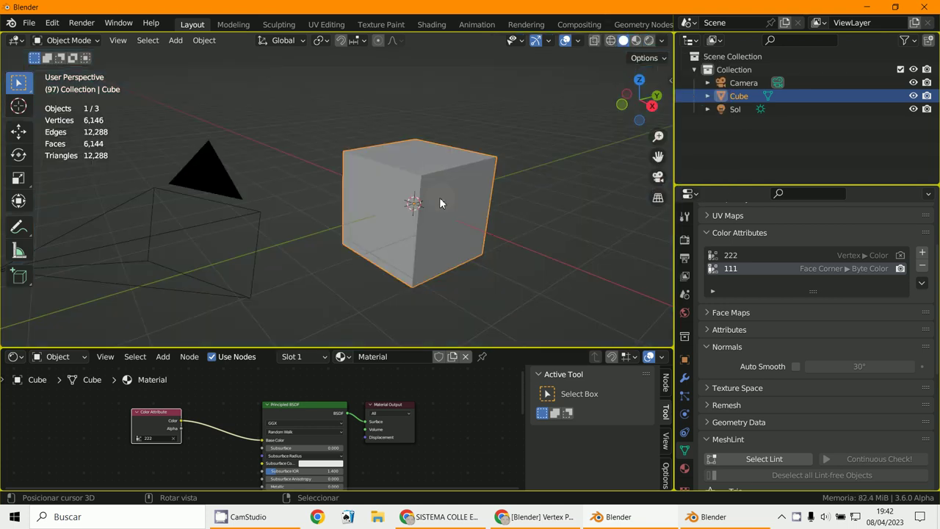
Step: Vertex-paint a blue vertical band beside the green area on the cube's light side face, using color attribute 111
left_click(65, 40)
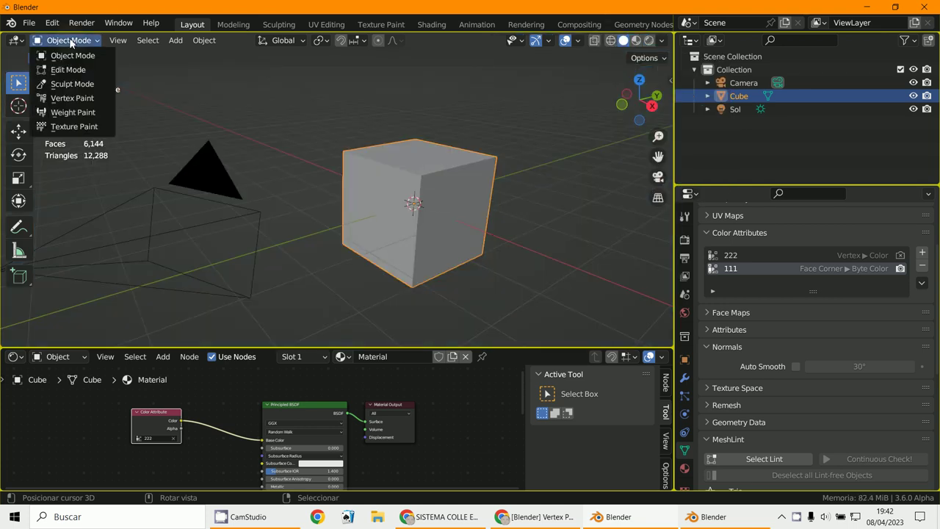
left_click(65, 99)
mouse_move(296, 194)
middle_mouse_down()
mouse_move(274, 222)
mouse_move(352, 221)
middle_mouse_up()
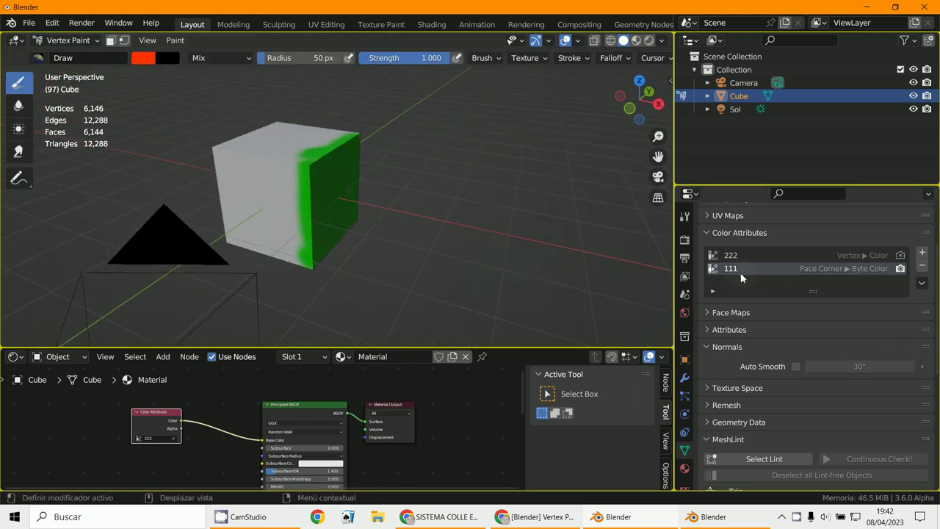
left_click(140, 60)
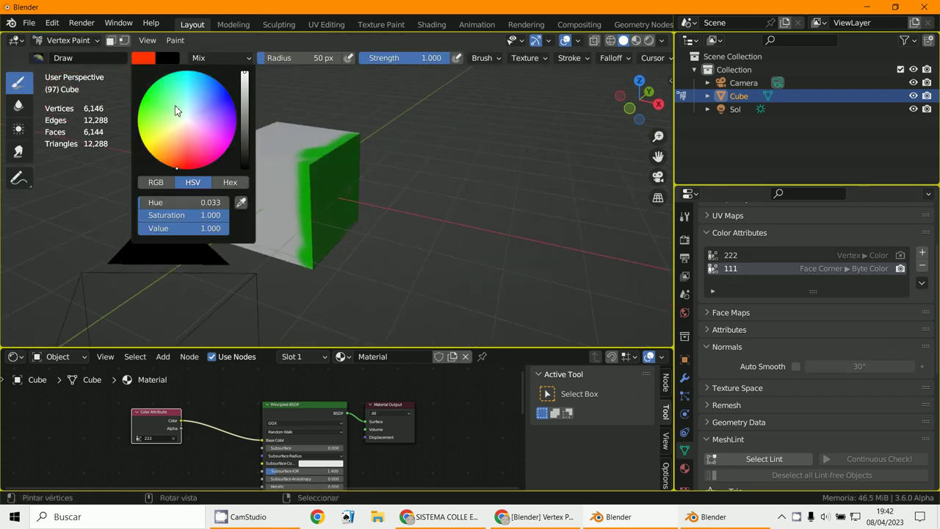
mouse_move(175, 110)
left_mouse_down()
mouse_move(408, 225)
mouse_move(467, 217)
left_mouse_up()
left_click(264, 166)
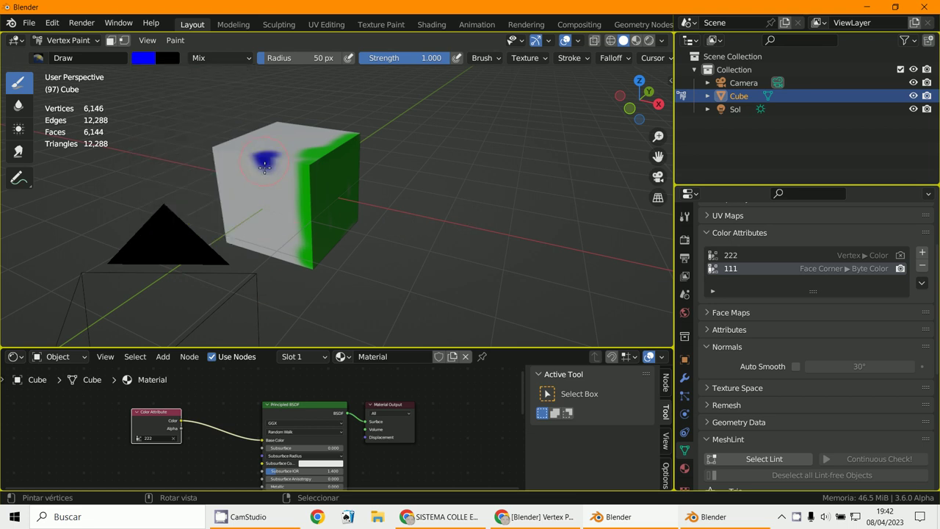
mouse_move(264, 165)
left_mouse_down()
mouse_move(265, 256)
mouse_move(274, 255)
mouse_move(283, 158)
mouse_move(294, 254)
left_mouse_up()
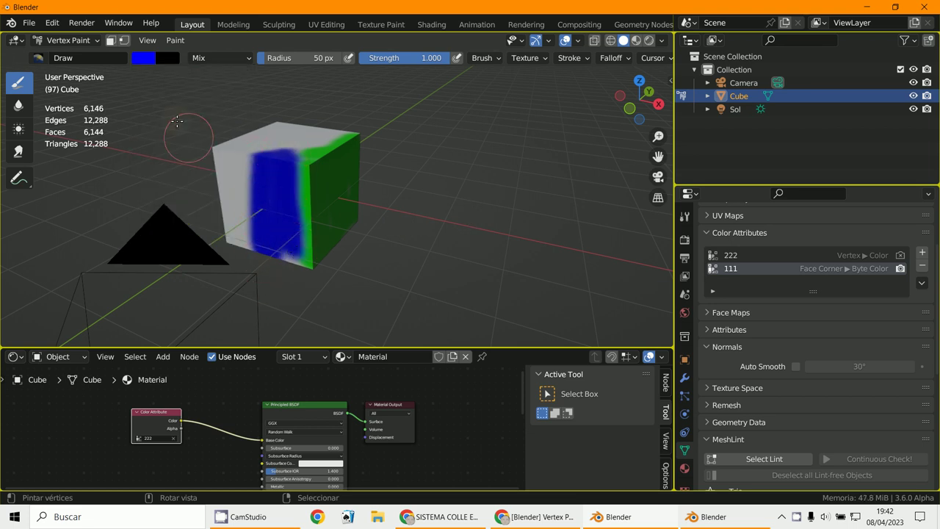
Step: Return the cube to Object Mode and display it in rendered viewport shading
left_click(66, 40)
left_click(72, 54)
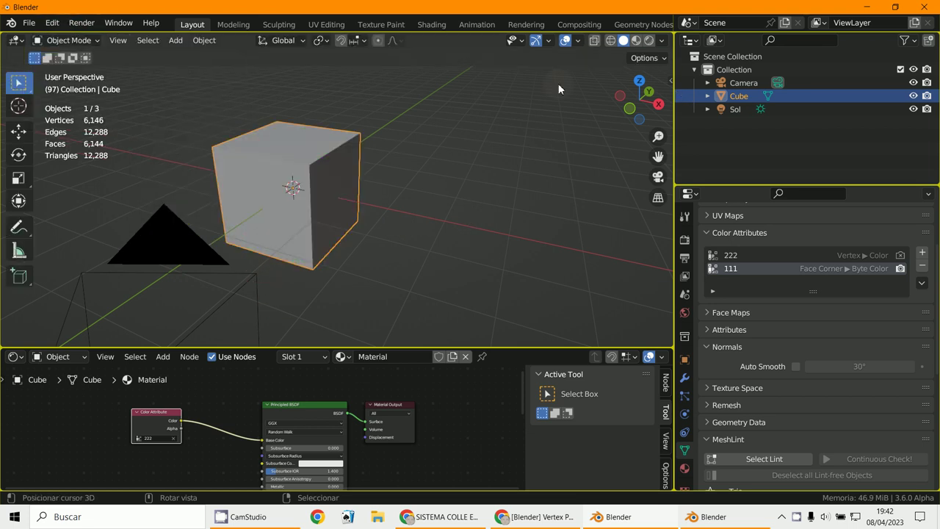
left_click(649, 40)
mouse_move(397, 250)
middle_mouse_down()
mouse_move(327, 250)
mouse_move(352, 254)
middle_mouse_up()
Step: Set the Color Attribute node's attribute to 111
scroll(295, 444, "up", 4)
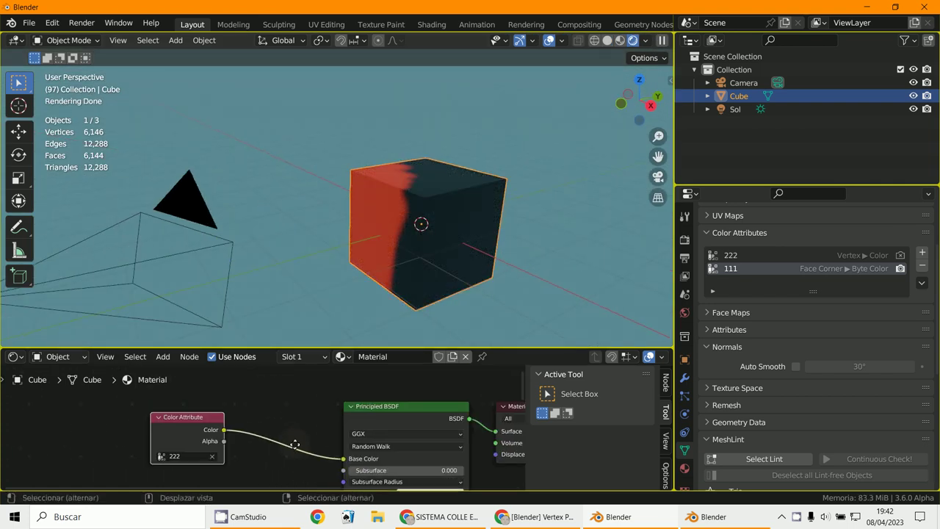
scroll(257, 441, "up", 2)
left_click(143, 463)
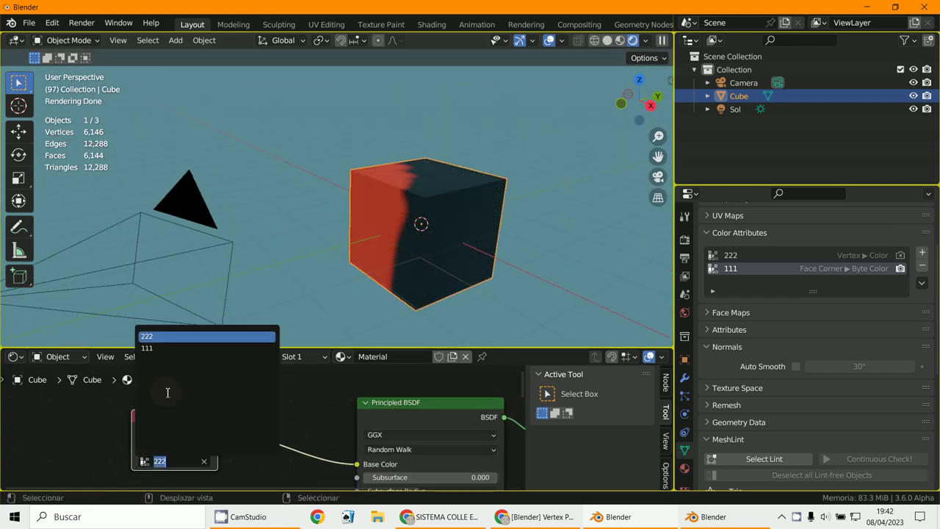
left_click(166, 350)
Step: Examine the application's default settings options and the Add-ons section of the preferences
left_click(29, 23)
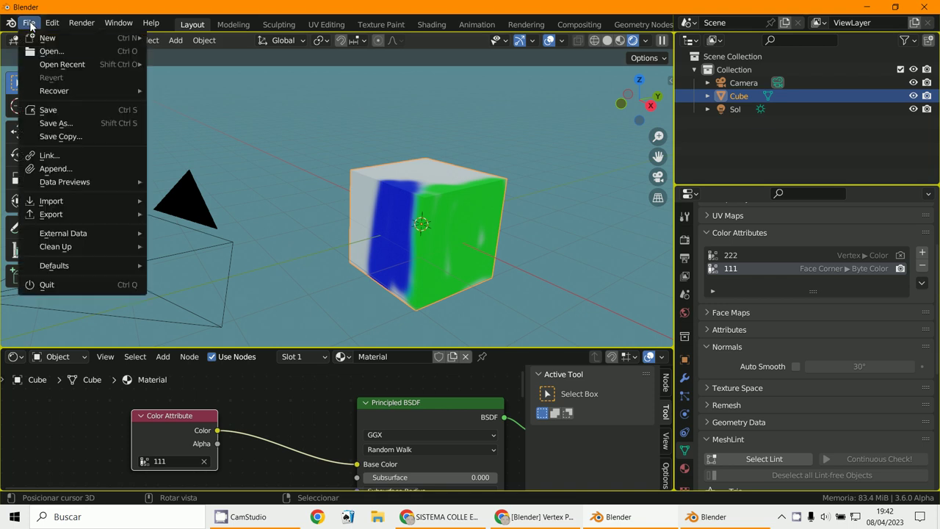
mouse_move(58, 268)
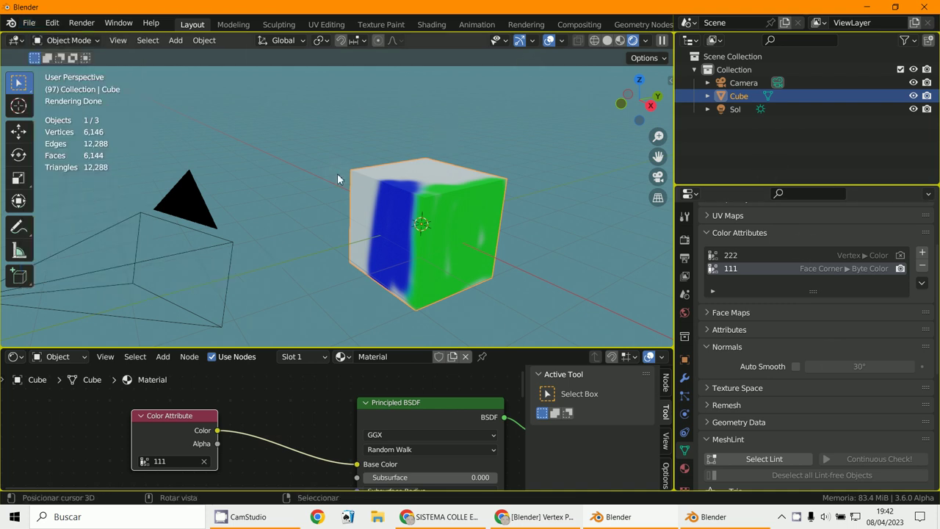
left_click(61, 28)
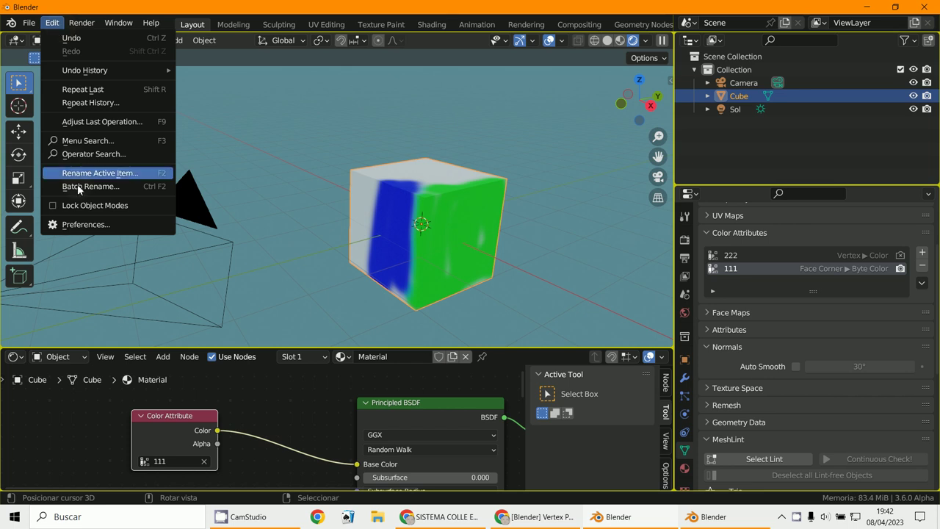
left_click(81, 224)
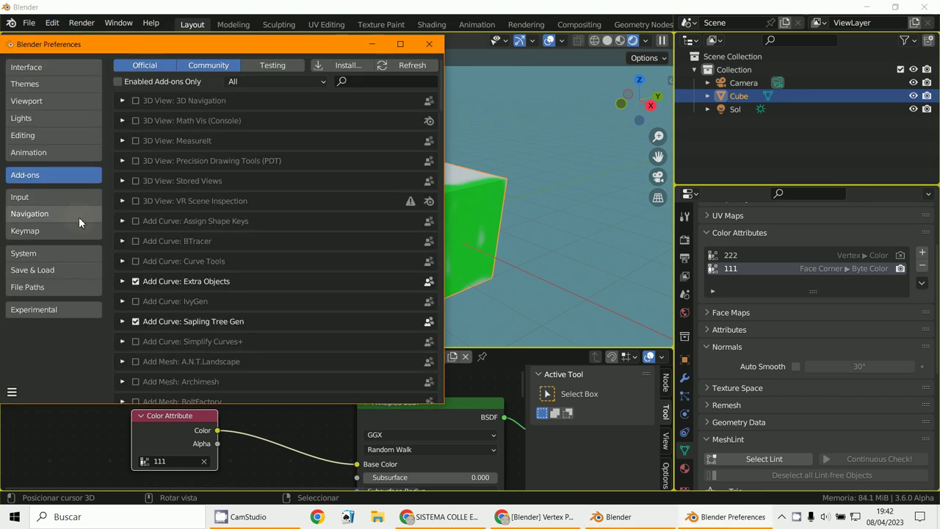
left_click(263, 80)
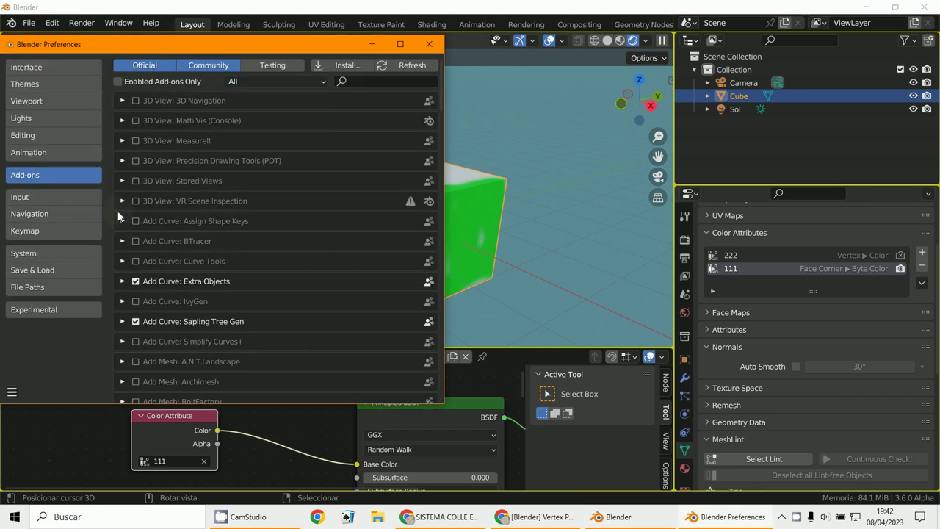
left_click(430, 45)
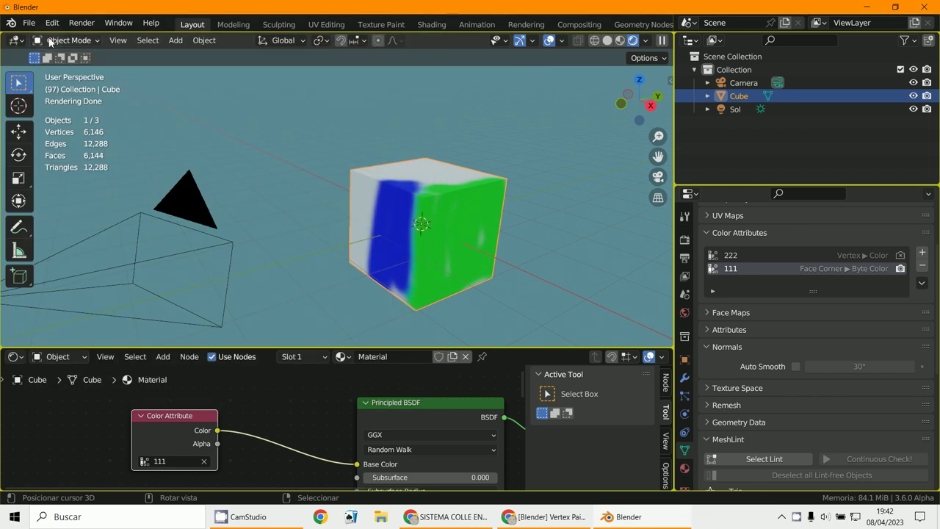
left_click(29, 22)
mouse_move(96, 265)
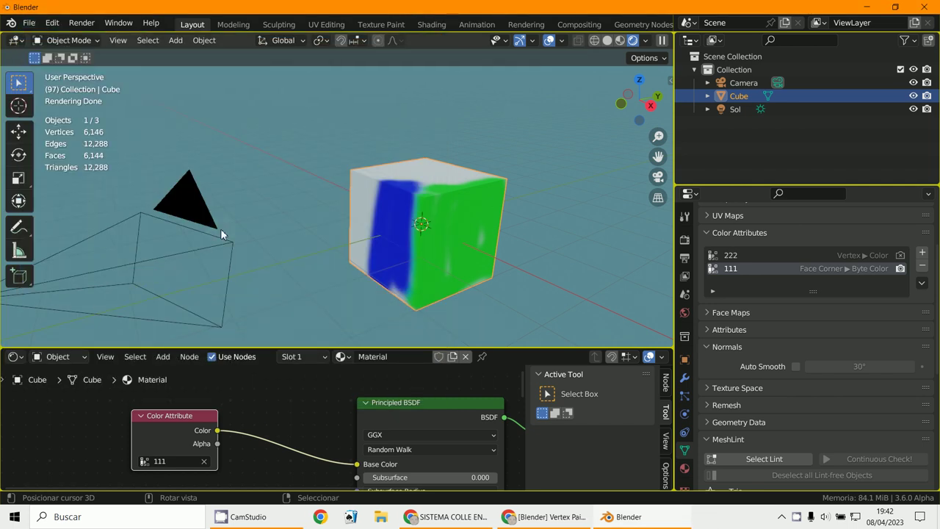
left_click(29, 22)
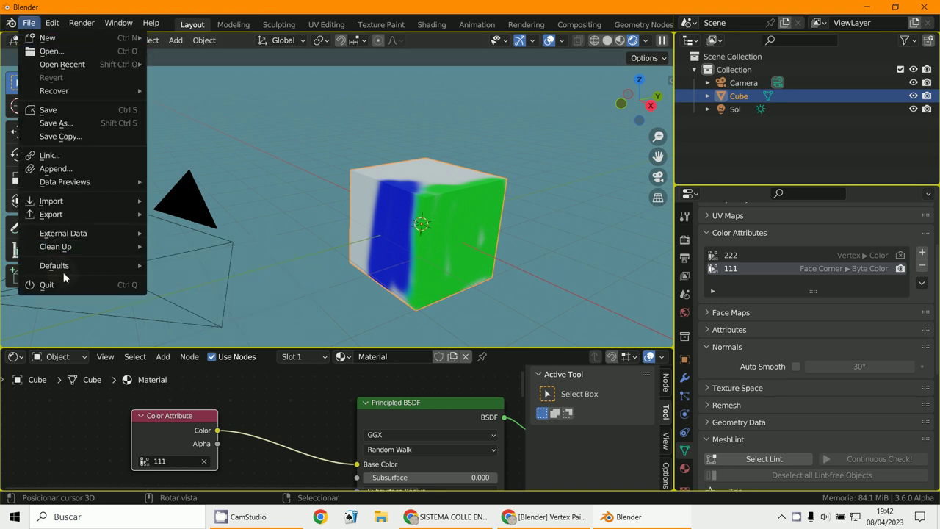
mouse_move(114, 266)
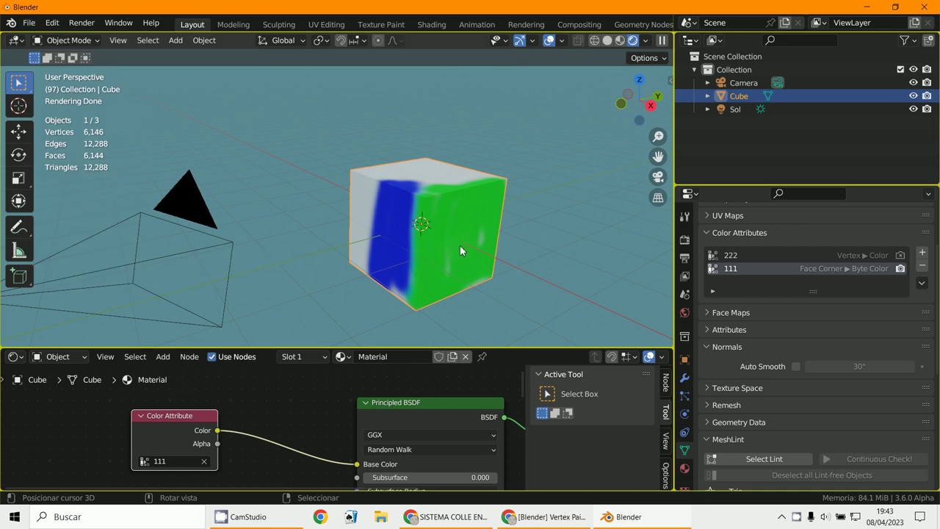
middle_click_drag(459, 251, 455, 257)
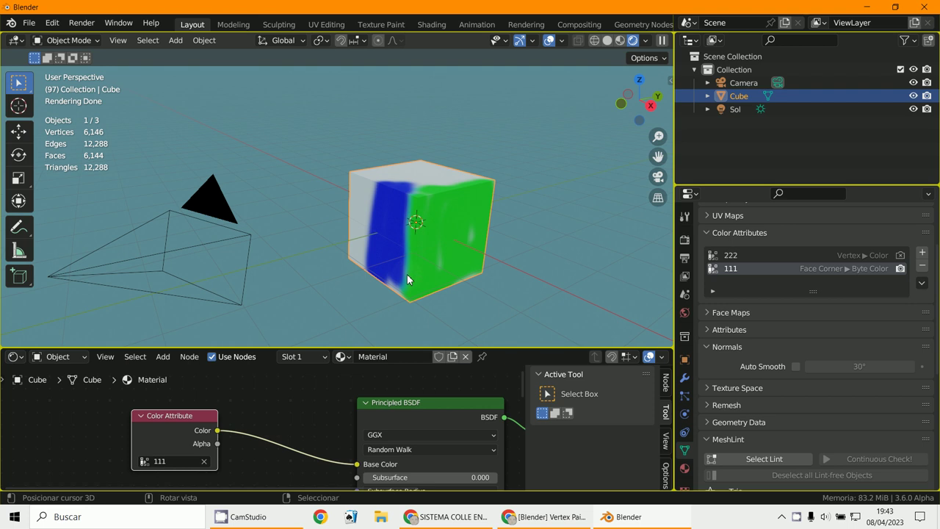
middle_click_drag(407, 274, 363, 276, "shift")
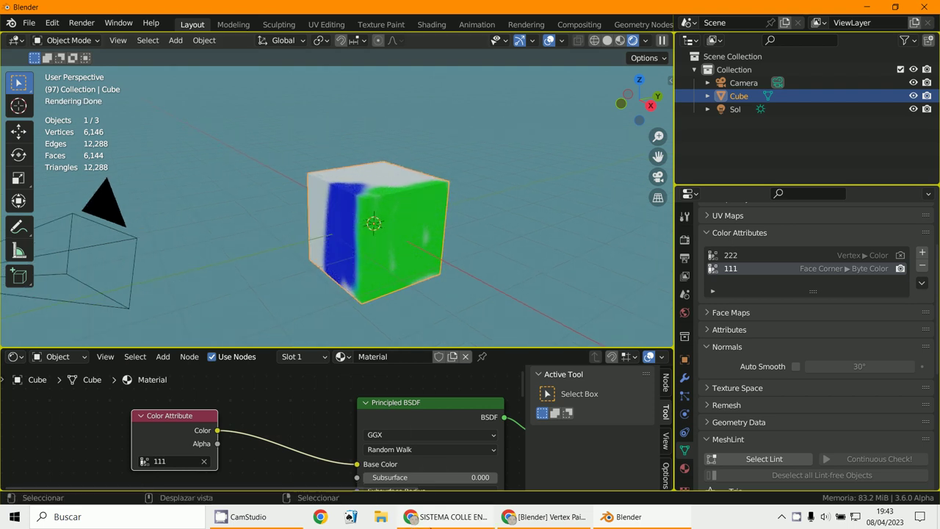
left_click(242, 516)
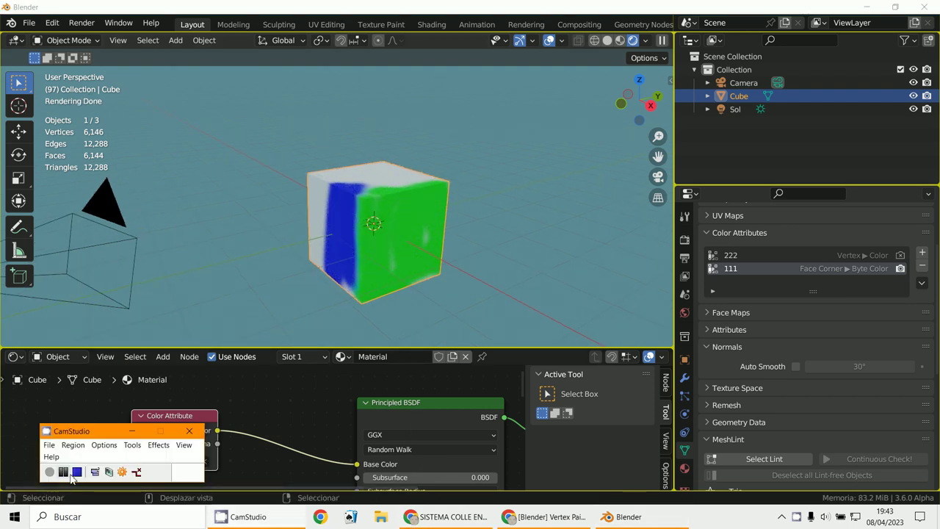